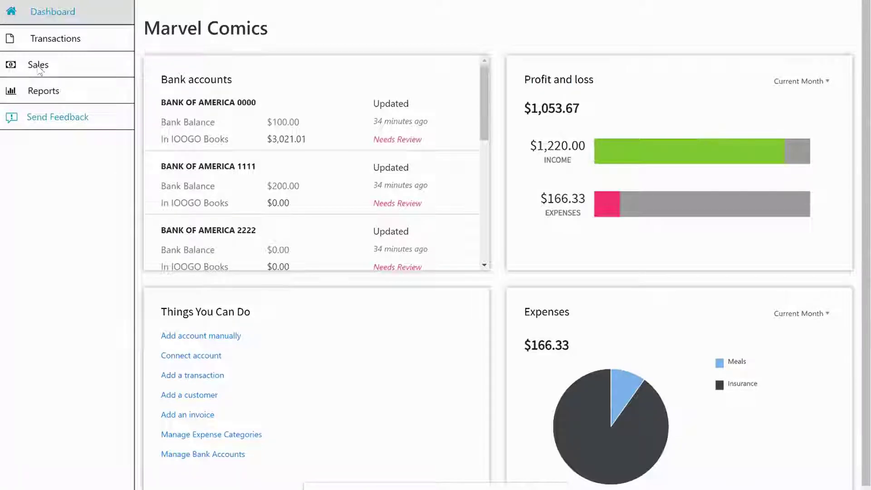
Move from the Sales customer list through the invoice list to the Profit/Loss report
{"action": "left_click", "coordinate": [39, 65]}
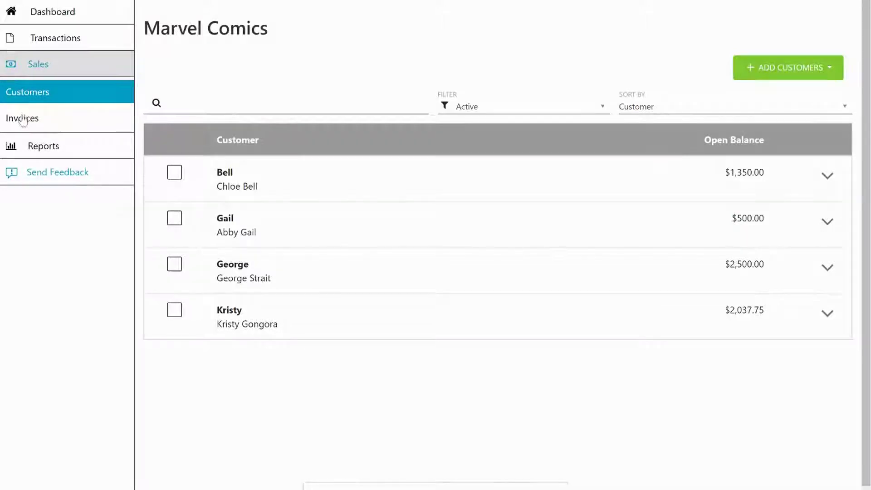
{"action": "left_click", "coordinate": [24, 118]}
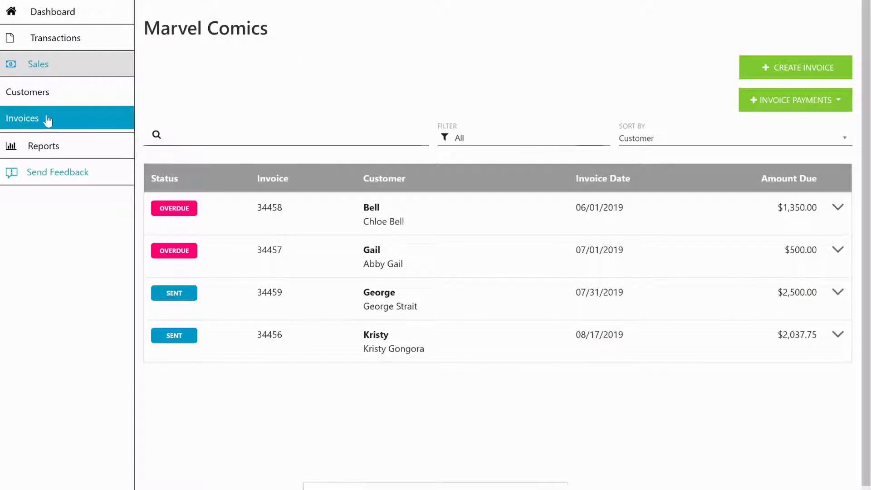
{"action": "left_click", "coordinate": [38, 147]}
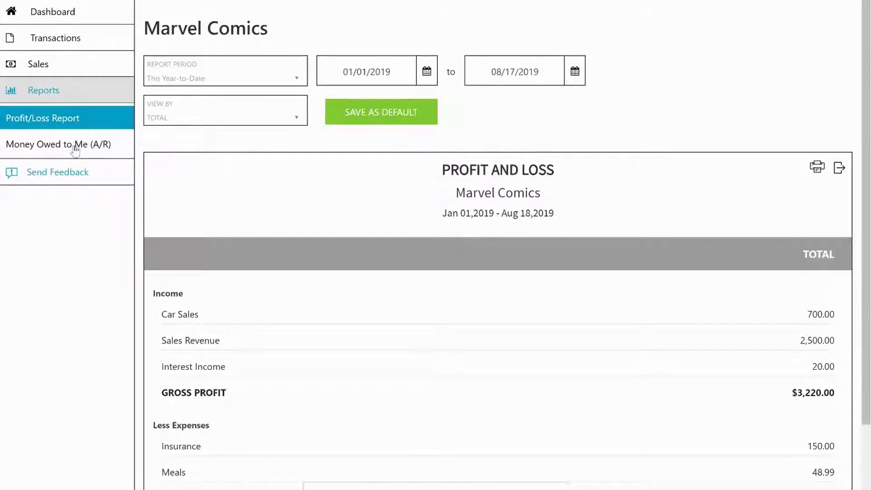
Open the A/R aging report and highlight George's 2,500.00 current balance and Kristy's row
{"action": "left_click", "coordinate": [73, 145]}
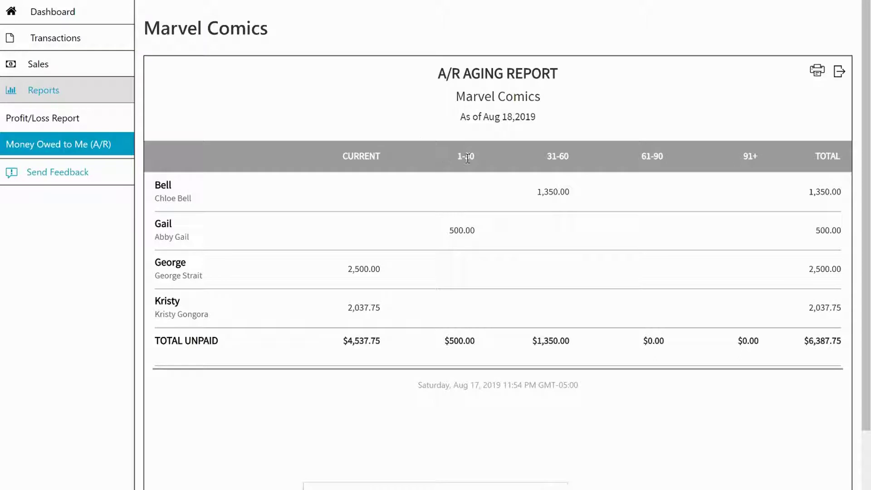
{"action": "double_click", "coordinate": [363, 269]}
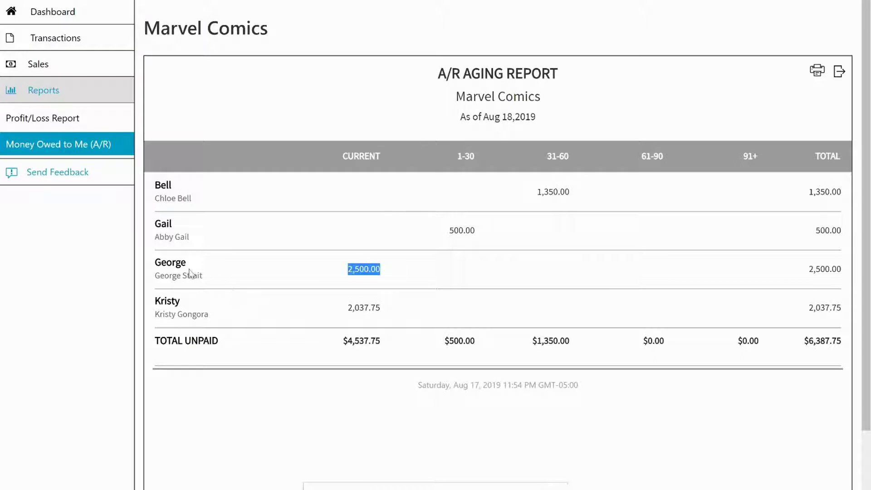
{"action": "left_click_drag", "start_coordinate": [188, 263], "coordinate": [160, 266]}
{"action": "left_click_drag", "start_coordinate": [381, 269], "coordinate": [349, 272]}
{"action": "left_click_drag", "start_coordinate": [381, 158], "coordinate": [341, 159]}
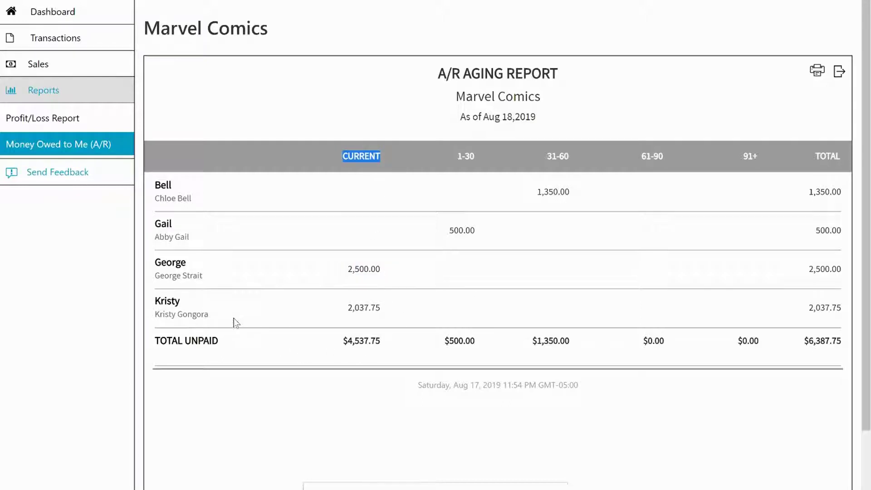
{"action": "mouse_move", "coordinate": [165, 314]}
{"action": "left_mouse_down"}
{"action": "mouse_move", "coordinate": [380, 332]}
{"action": "mouse_move", "coordinate": [349, 308]}
{"action": "left_mouse_up"}
{"action": "left_click", "coordinate": [381, 330]}
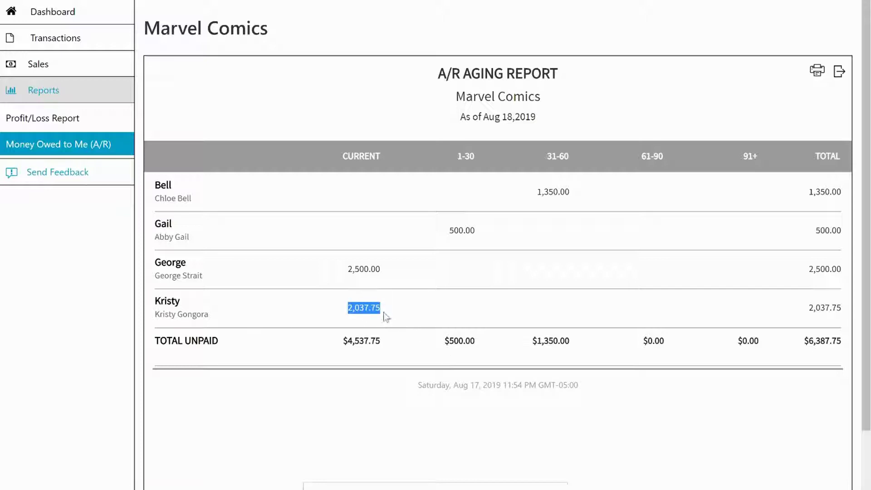
Highlight Gail's 500.00, Bell's name, Kristy's 2,037.75 balance and the 31-60 days column
{"action": "left_click", "coordinate": [461, 230]}
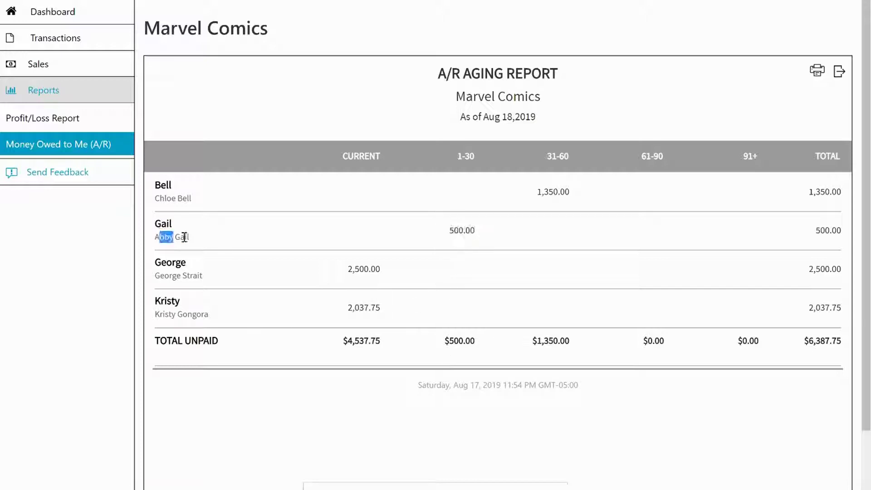
{"action": "left_click_drag", "start_coordinate": [158, 237], "coordinate": [322, 247]}
{"action": "left_click_drag", "start_coordinate": [448, 230], "coordinate": [482, 235]}
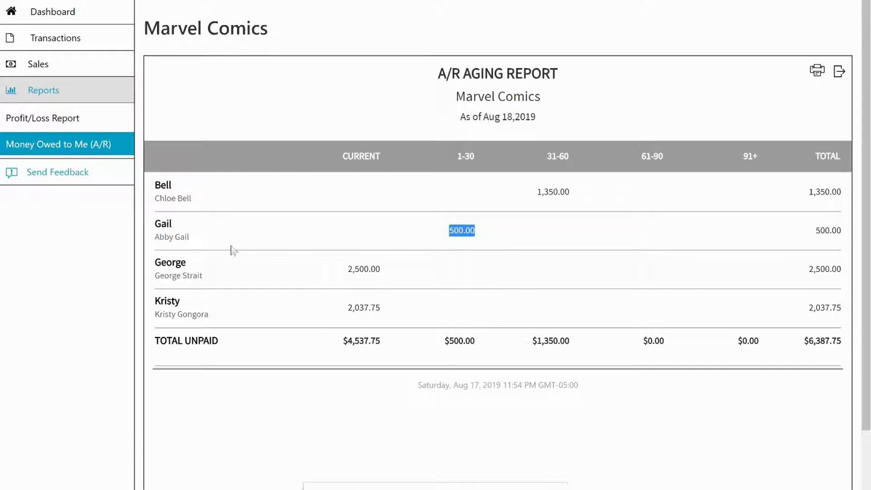
{"action": "left_click_drag", "start_coordinate": [192, 198], "coordinate": [161, 199]}
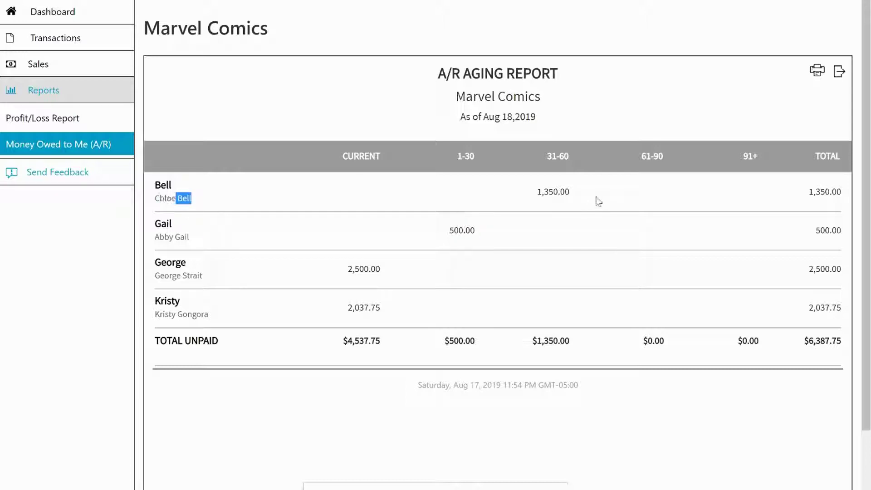
{"action": "key", "text": "shift+Up"}
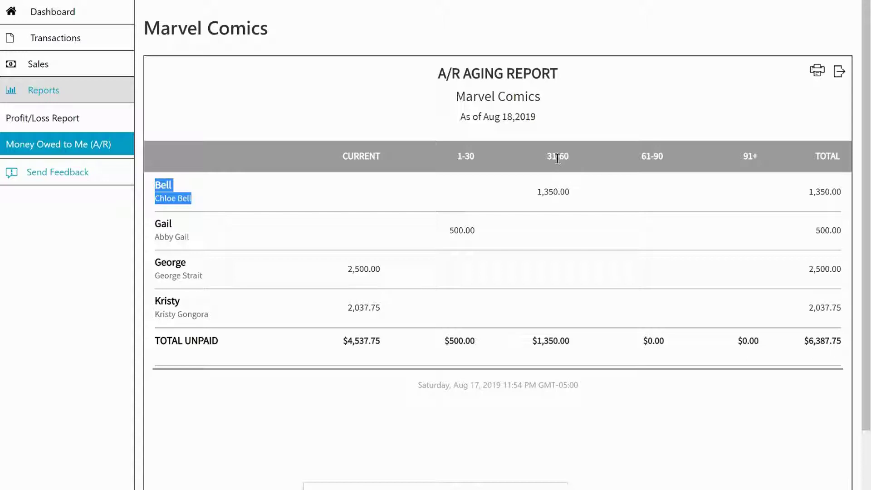
{"action": "double_click", "coordinate": [363, 269]}
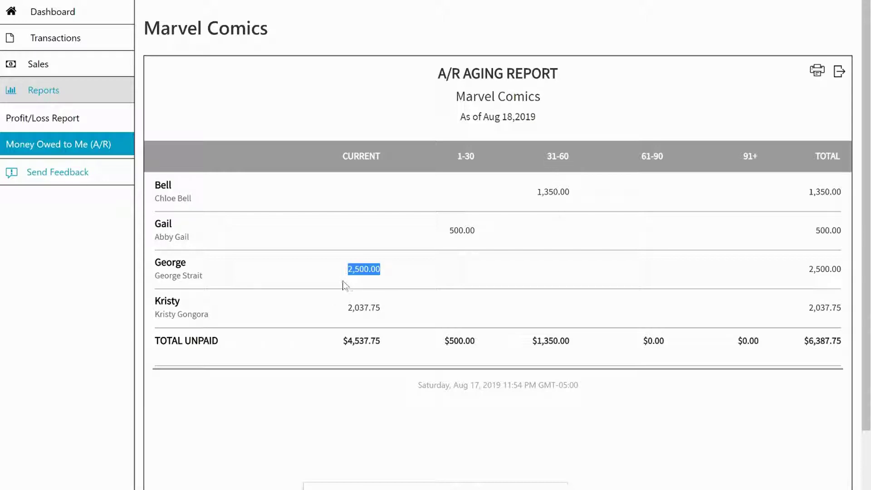
{"action": "left_click", "coordinate": [356, 272]}
{"action": "double_click", "coordinate": [356, 271]}
{"action": "double_click", "coordinate": [368, 307]}
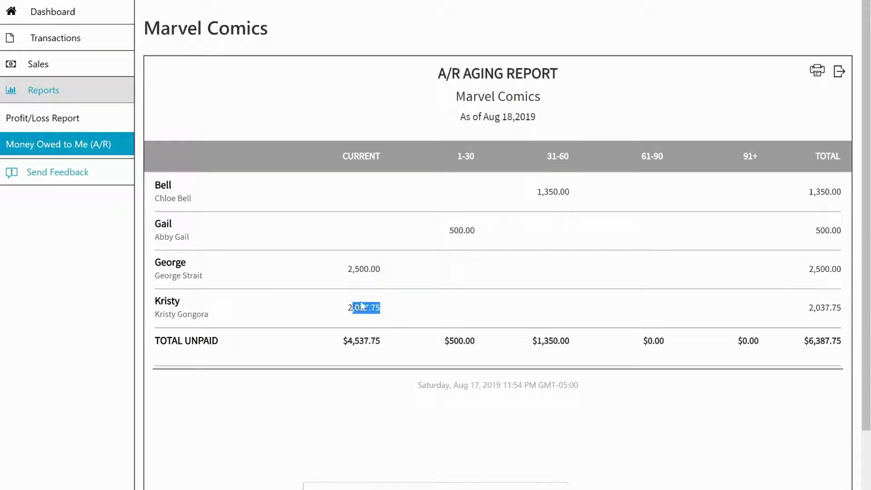
{"action": "left_click_drag", "start_coordinate": [449, 230], "coordinate": [463, 230]}
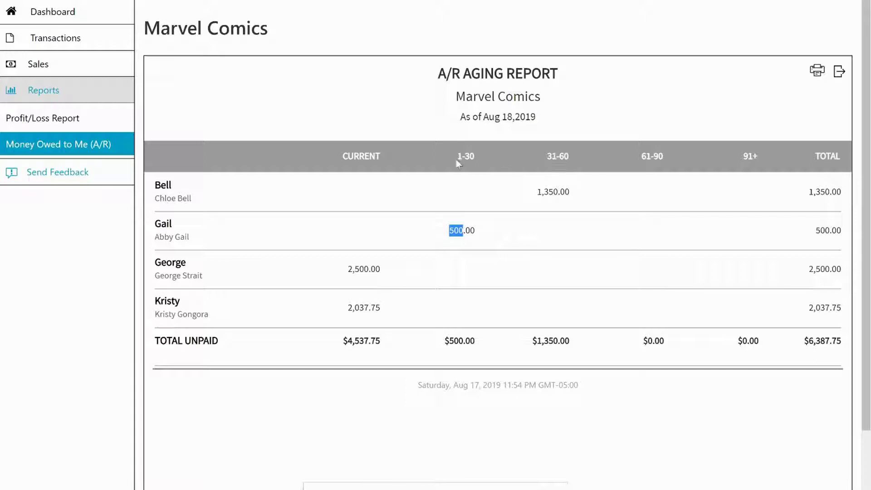
{"action": "double_click", "coordinate": [553, 155]}
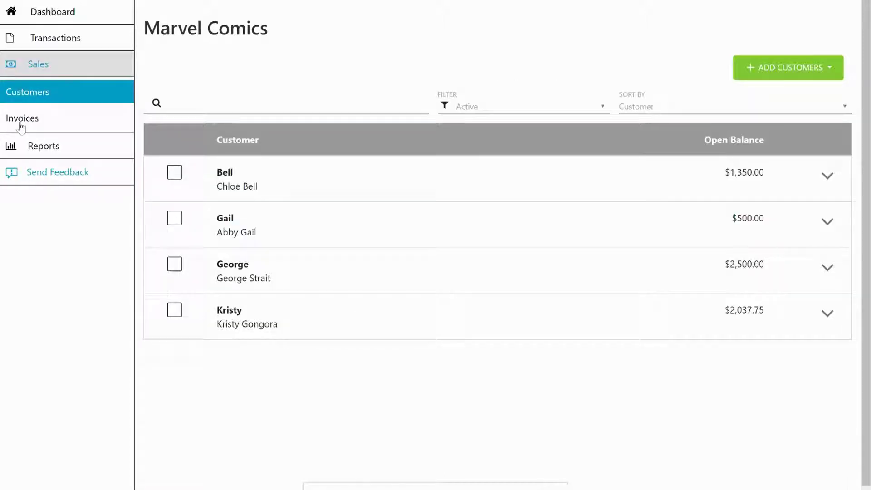
{"action": "left_click", "coordinate": [23, 119]}
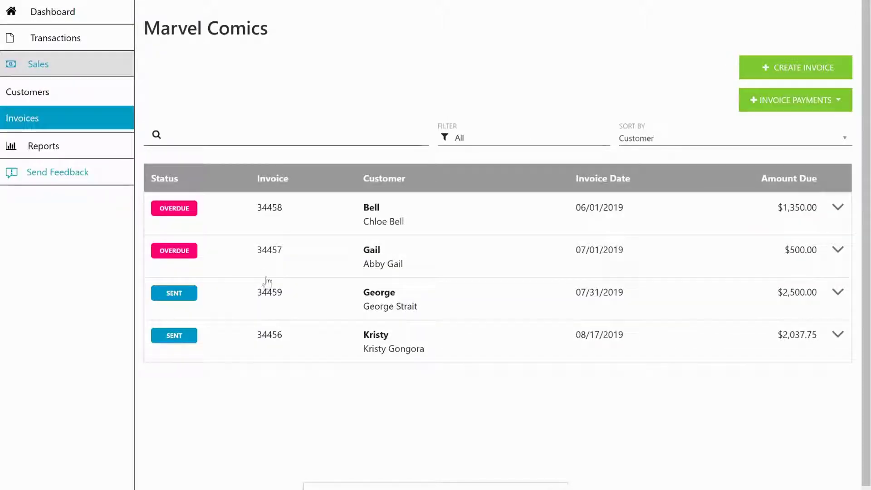
{"action": "left_click_drag", "start_coordinate": [622, 295], "coordinate": [576, 295]}
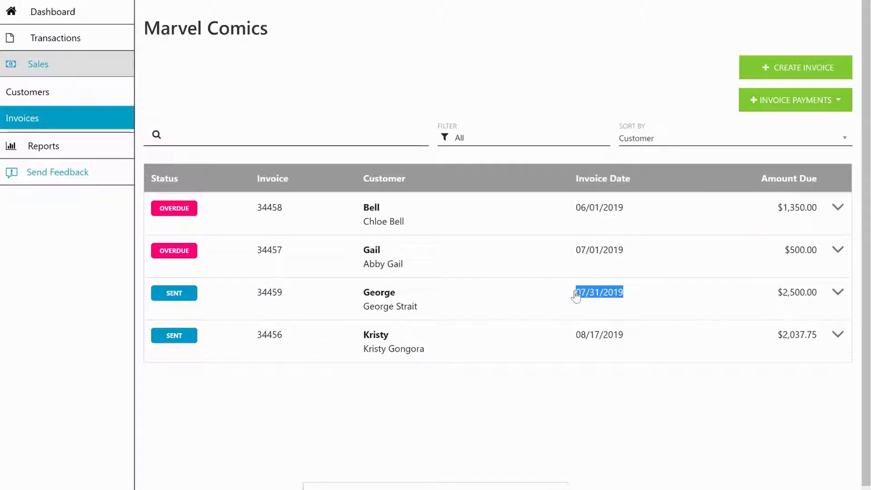
{"action": "left_click", "coordinate": [575, 297]}
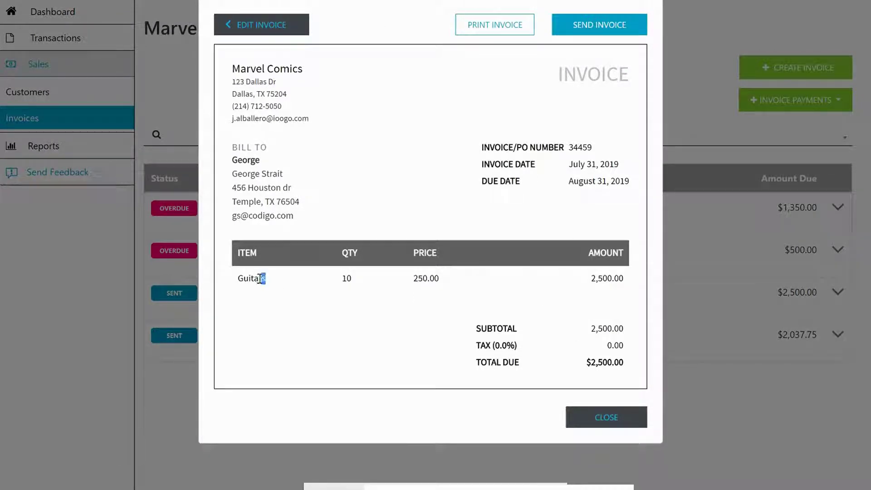
{"action": "left_click_drag", "start_coordinate": [261, 278], "coordinate": [238, 279]}
{"action": "key", "text": "Escape"}
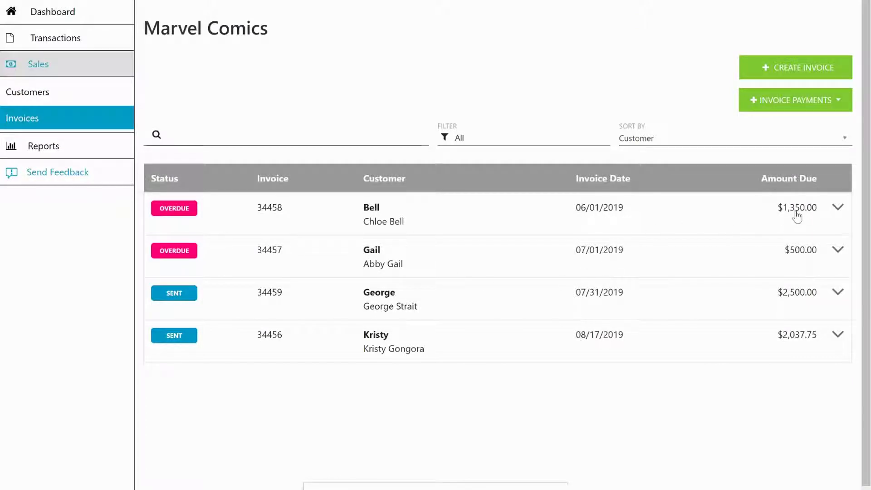
{"action": "left_click", "coordinate": [618, 213]}
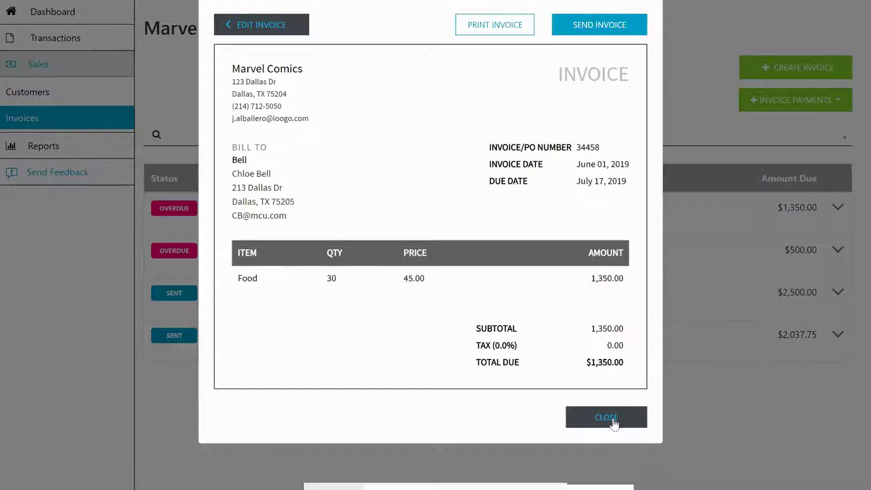
{"action": "left_click", "coordinate": [587, 421]}
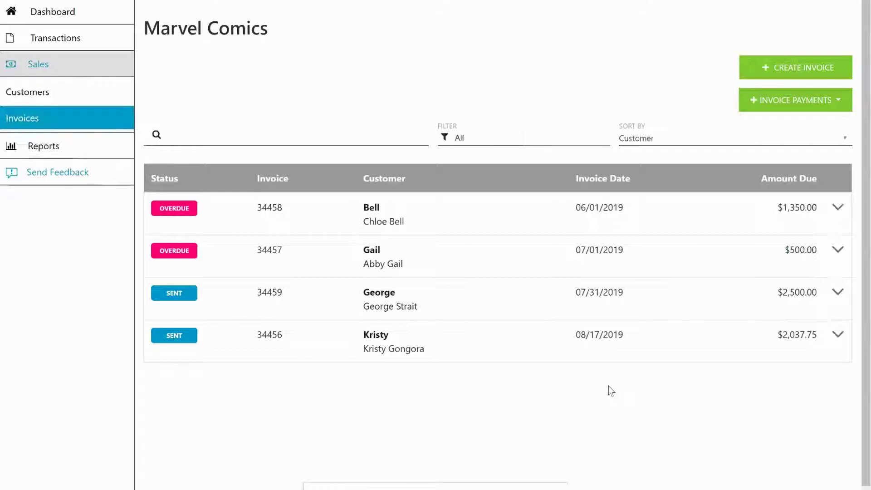
Choose Mark as Paid from the actions menu on Bell's invoice 34458
{"action": "left_click", "coordinate": [837, 207]}
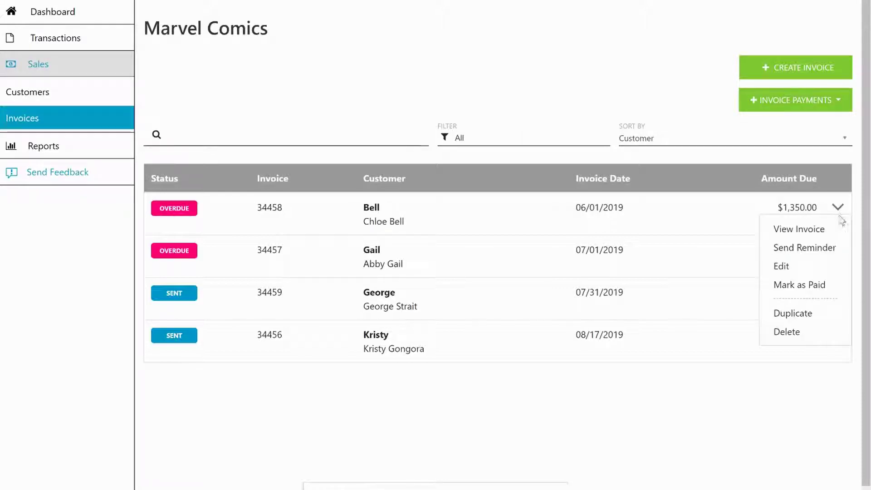
{"action": "left_click", "coordinate": [798, 285]}
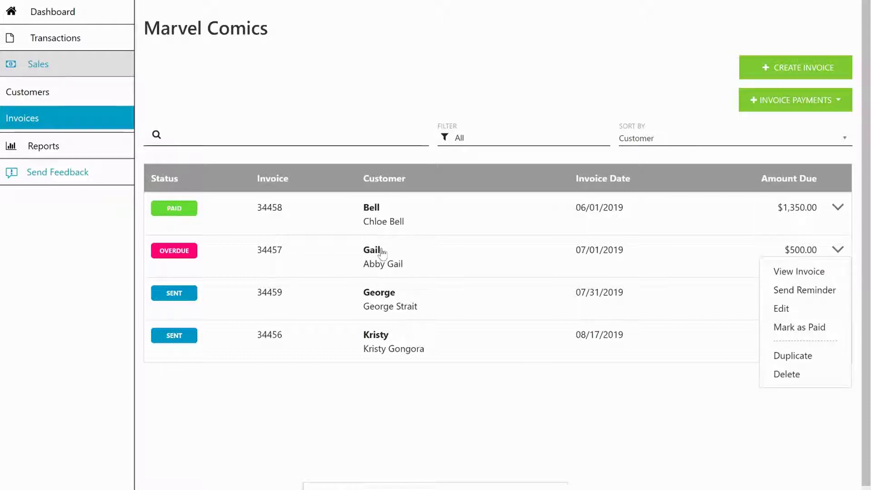